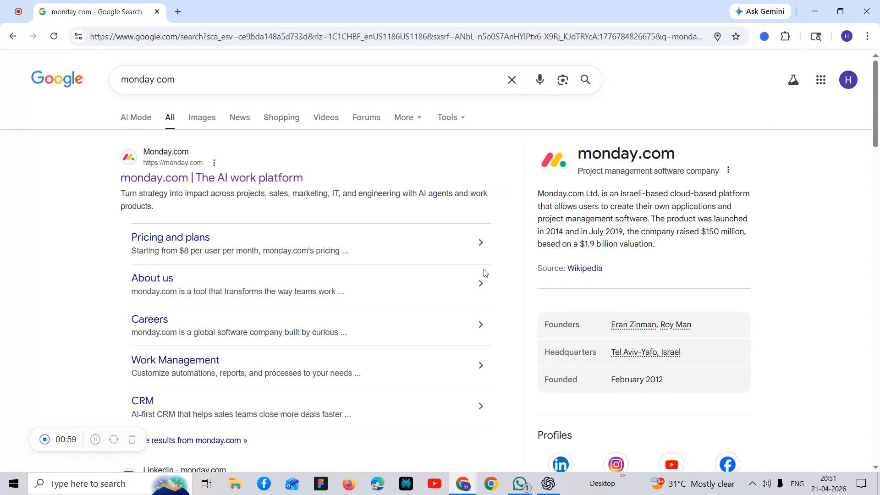
Open the monday.com website and sign up for a free account with the existing Google account
{"action": "left_click", "coordinate": [191, 182]}
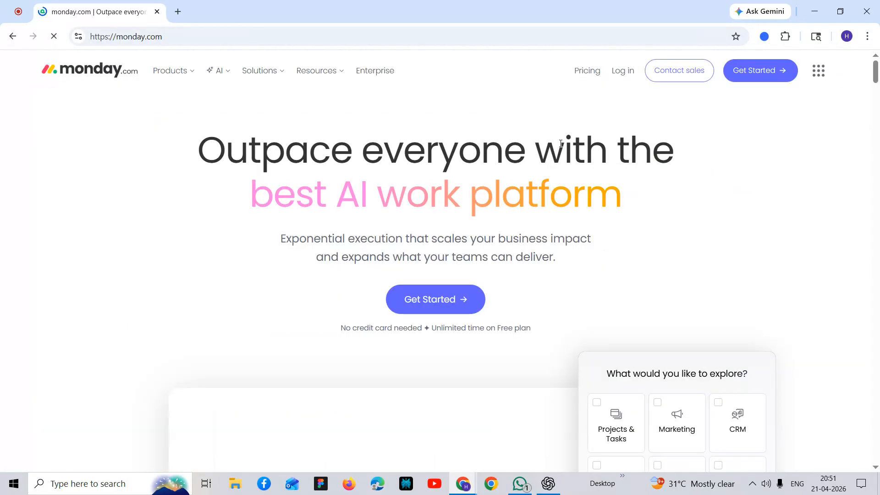
{"action": "left_click", "coordinate": [442, 303]}
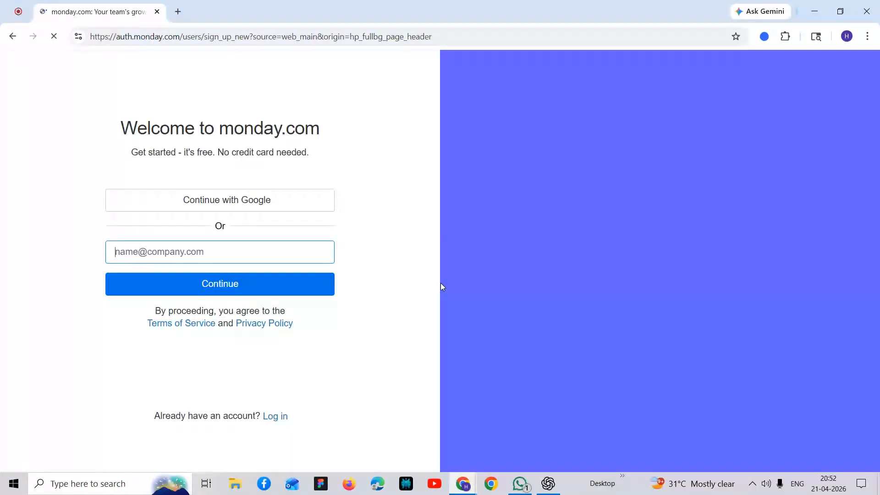
{"action": "left_click", "coordinate": [207, 210]}
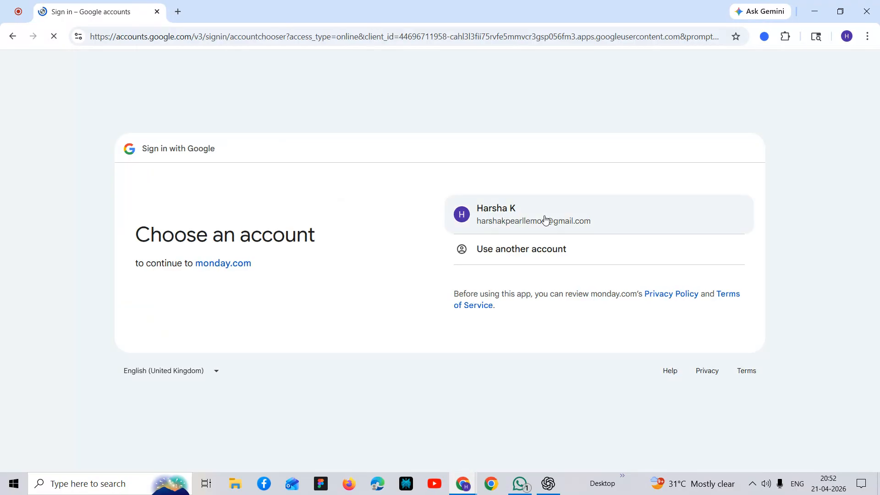
{"action": "left_click", "coordinate": [545, 219]}
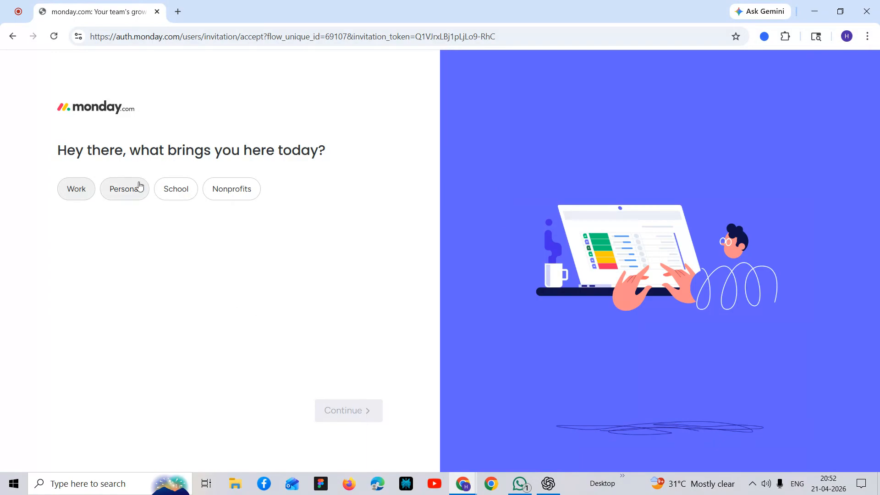
Answer the setup questions with Personal, Design and Creative, Digital asset management and Other, and postpone inviting team members
{"action": "left_click", "coordinate": [125, 190]}
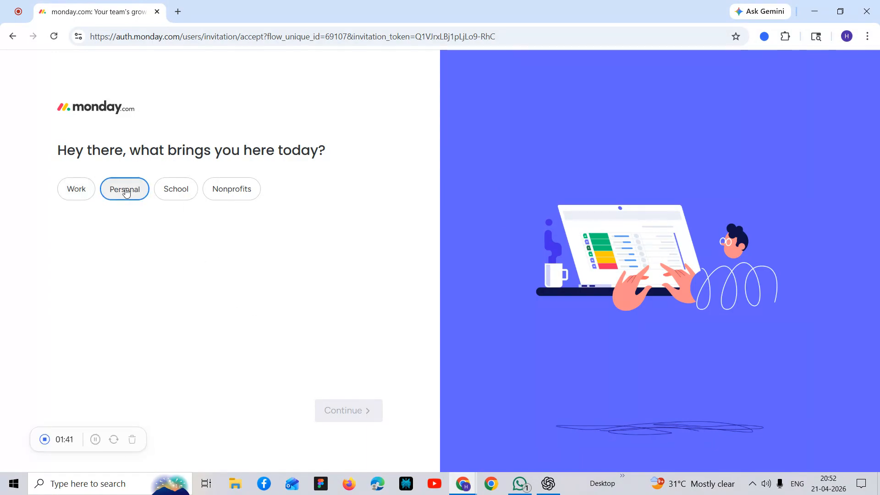
{"action": "left_click", "coordinate": [359, 416]}
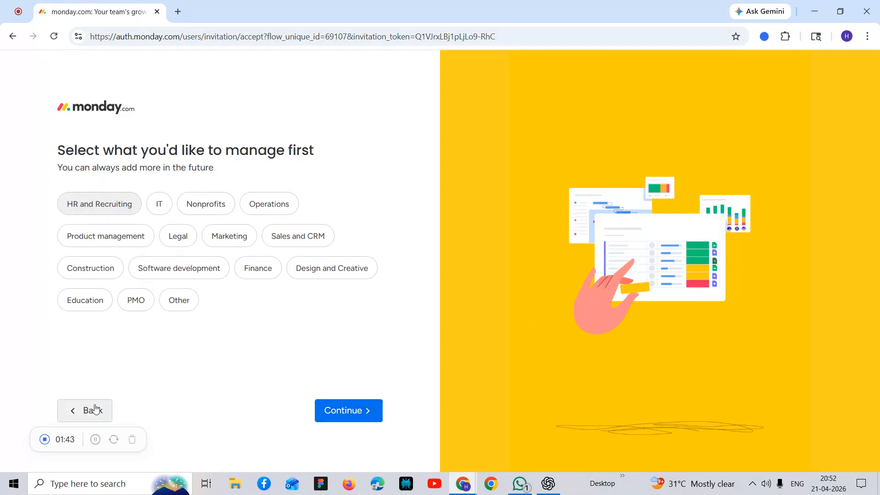
{"action": "left_click", "coordinate": [342, 266]}
{"action": "left_click", "coordinate": [350, 415]}
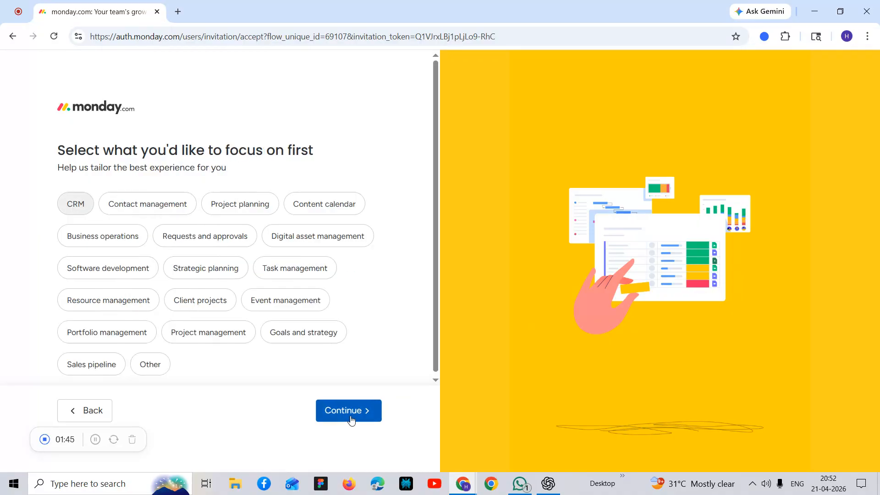
{"action": "left_click", "coordinate": [291, 246]}
{"action": "left_click", "coordinate": [363, 411]}
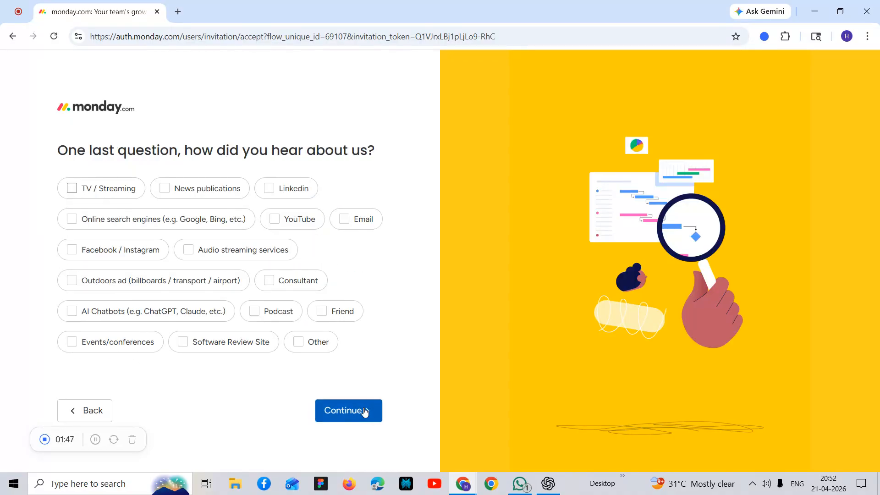
{"action": "left_click", "coordinate": [313, 348]}
{"action": "left_click", "coordinate": [344, 410]}
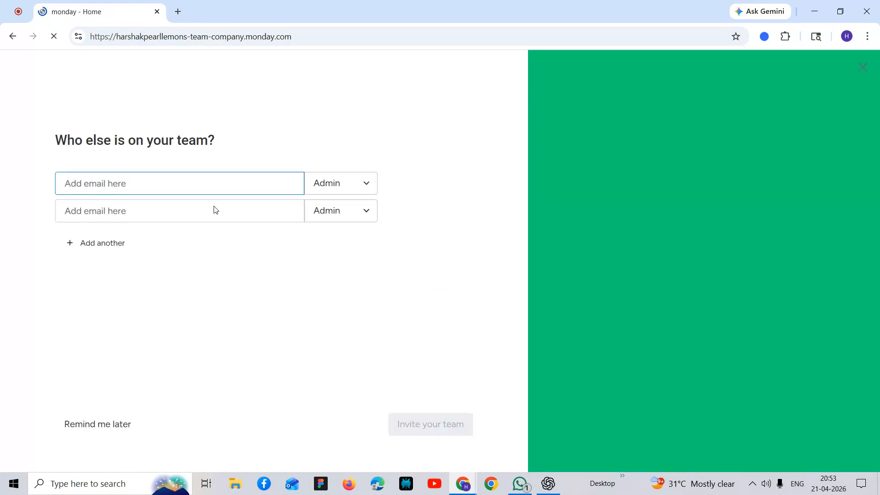
{"action": "left_click", "coordinate": [101, 426]}
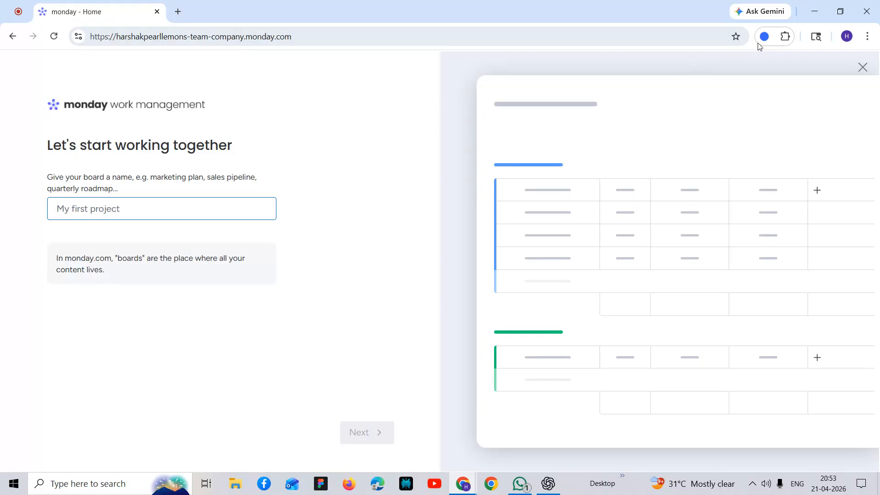
Name the first board "client onboarding" and continue to the column selection
{"action": "left_click", "coordinate": [90, 210]}
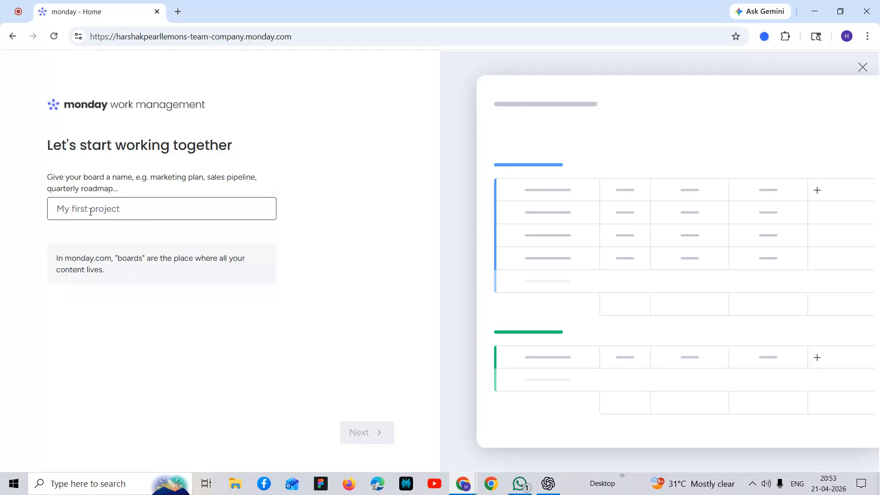
{"action": "type", "text": "client"}
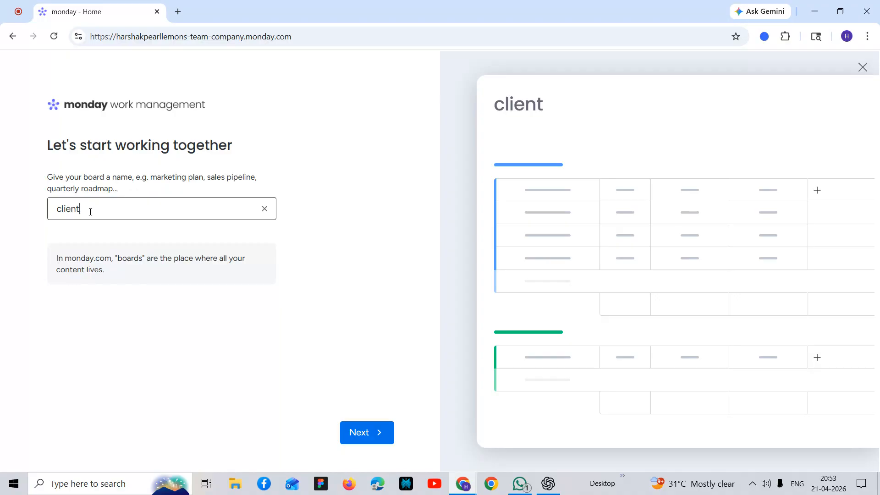
{"action": "type", "text": " onboarding"}
{"action": "left_click", "coordinate": [380, 441]}
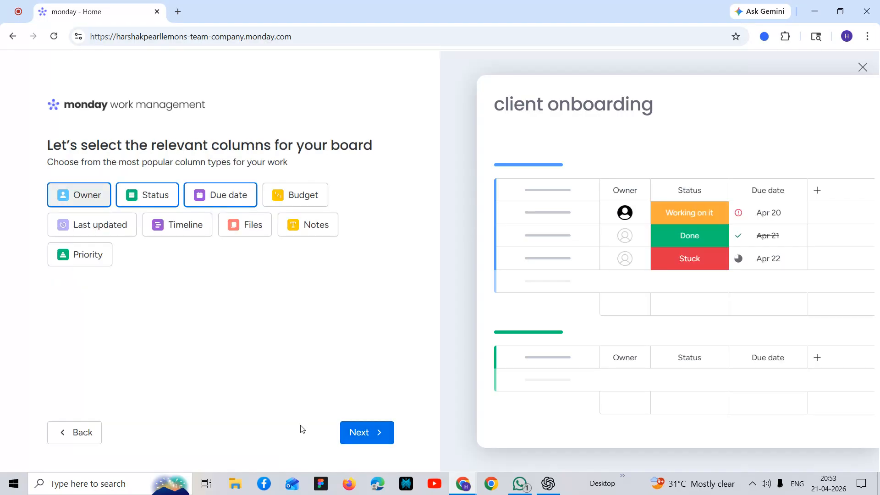
Keep the Owner, Status and Due date columns, default dashboard widgets and task names, and finish setting up the board
{"action": "left_click", "coordinate": [366, 436]}
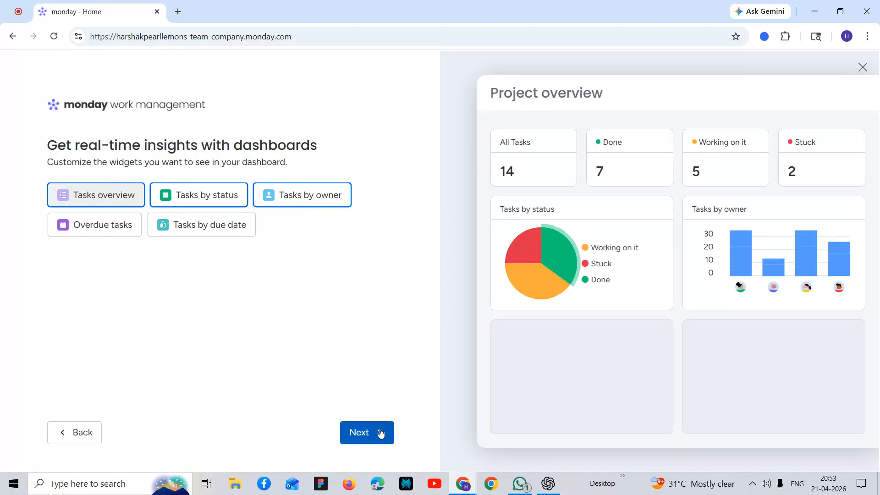
{"action": "left_click", "coordinate": [379, 432]}
{"action": "left_click", "coordinate": [380, 432]}
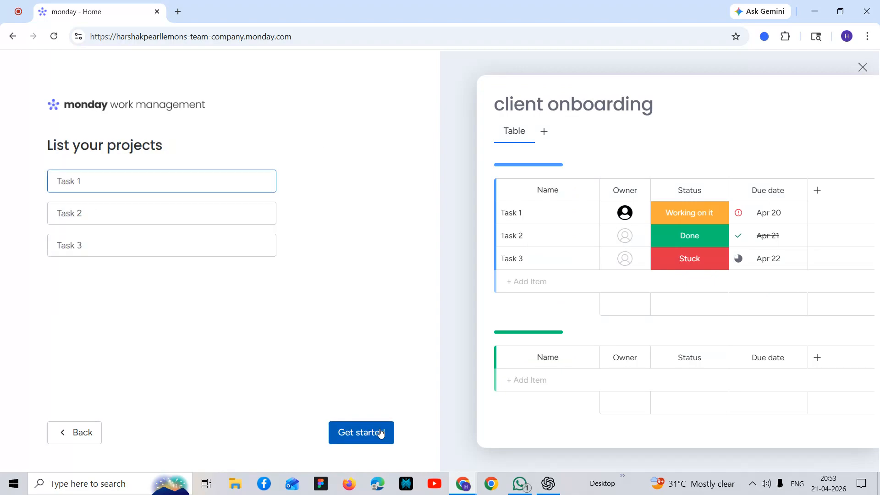
{"action": "left_click", "coordinate": [380, 433]}
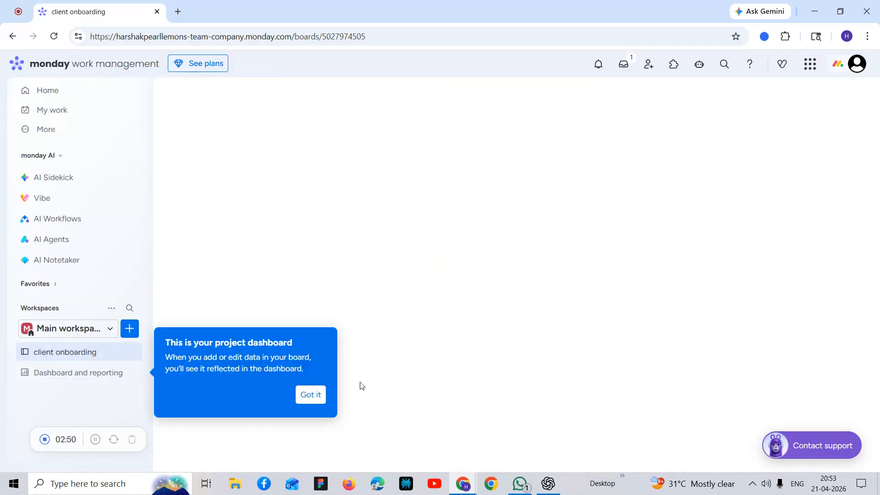
{"action": "left_click", "coordinate": [312, 396]}
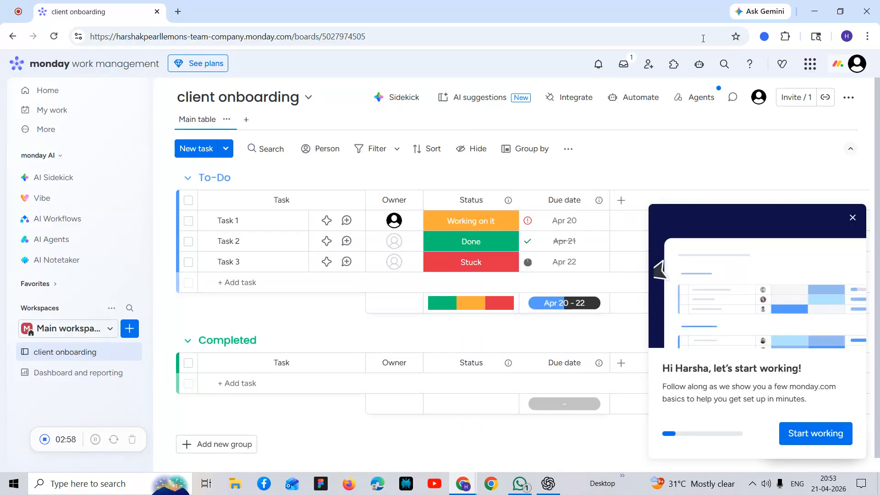
Go to the Home page and start a new project in the Main workspace
{"action": "left_click", "coordinate": [244, 121]}
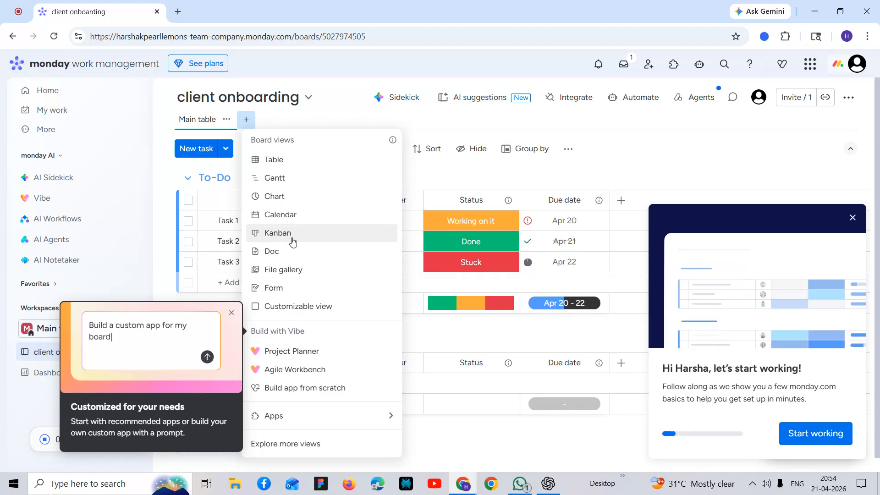
{"action": "left_click", "coordinate": [42, 96]}
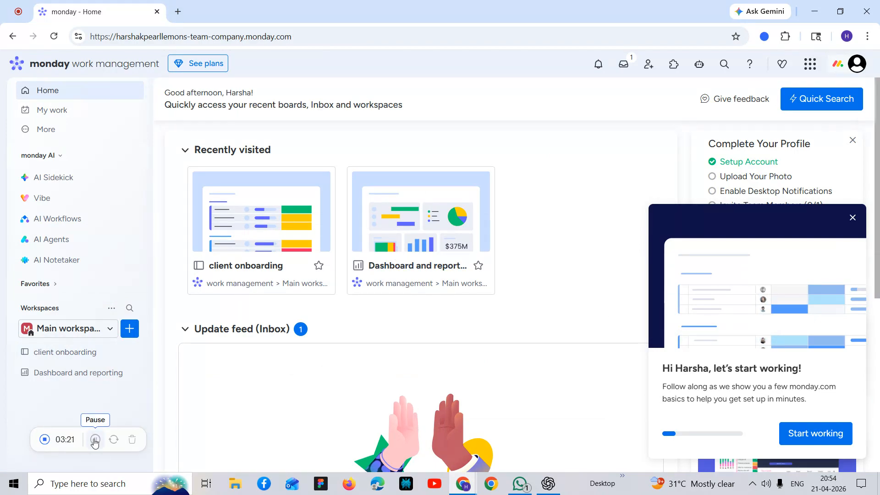
{"action": "left_click", "coordinate": [128, 334]}
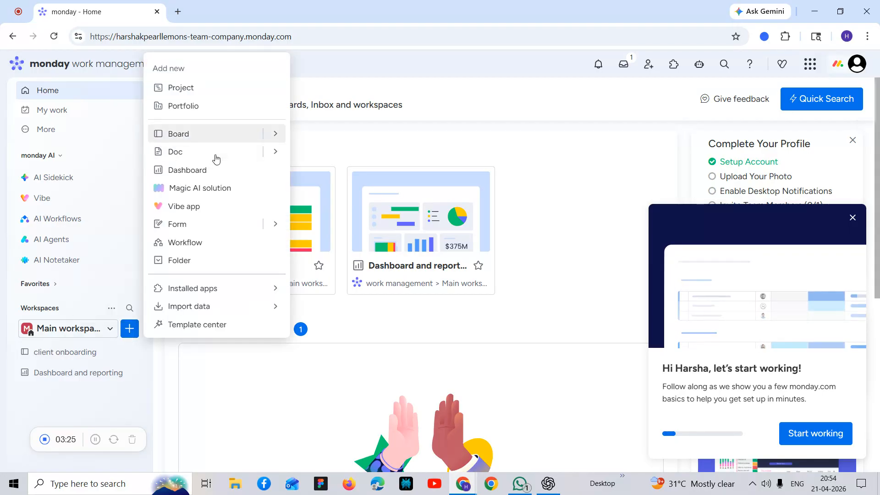
{"action": "left_click", "coordinate": [183, 88]}
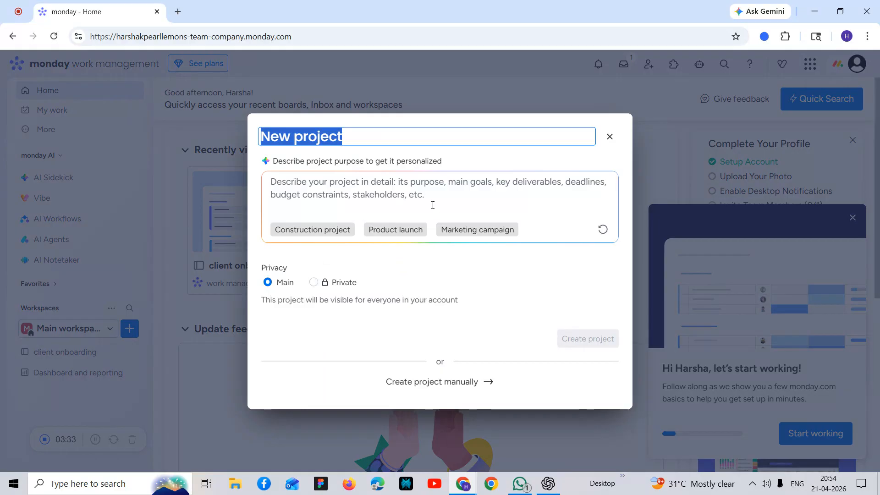
Title the project "Client onboarding checklist" and fill its description with the Product launch suggestion
{"action": "left_click", "coordinate": [334, 186]}
{"action": "left_click", "coordinate": [352, 136]}
{"action": "key", "text": "BackSpace"}
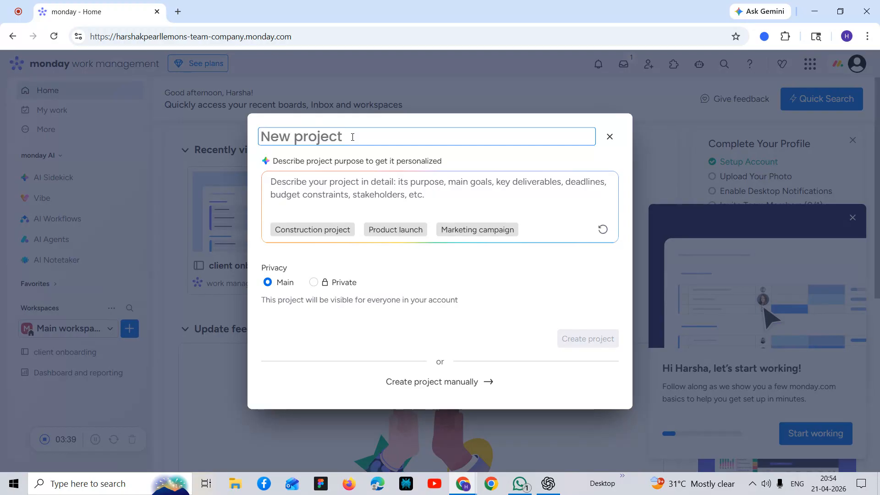
{"action": "type", "text": "C"}
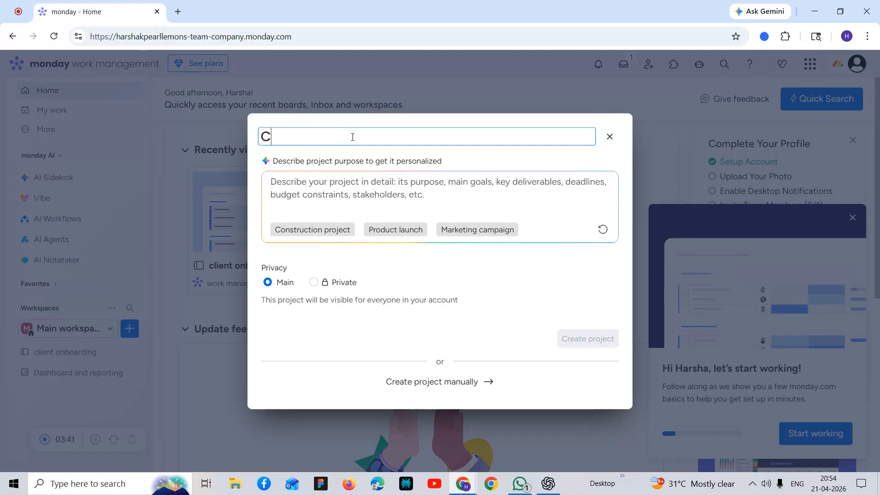
{"action": "type", "text": "lient "}
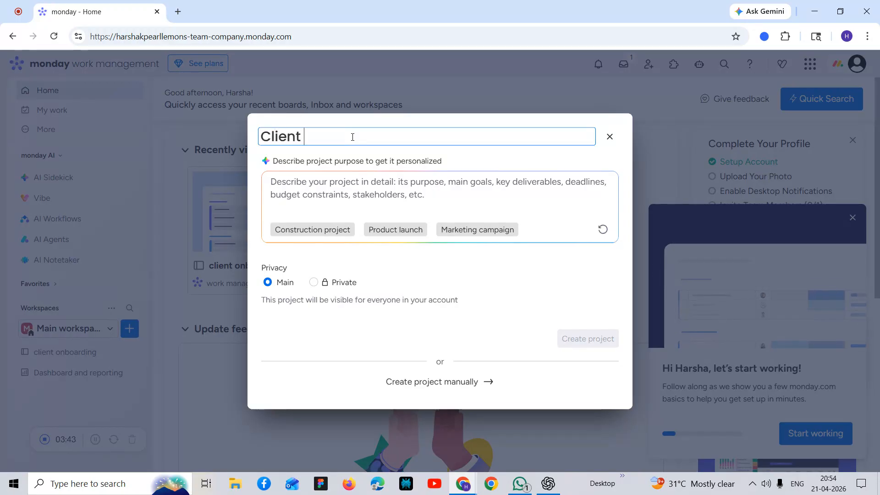
{"action": "type", "text": "onboard"}
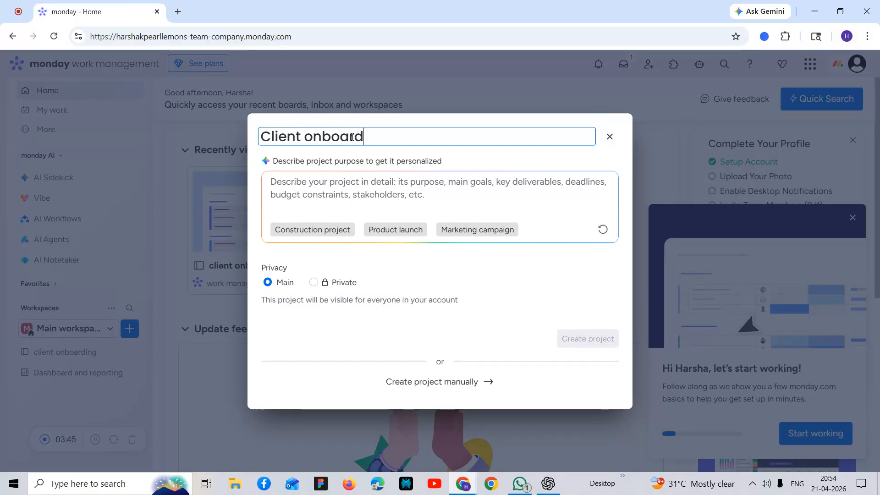
{"action": "type", "text": "ing"}
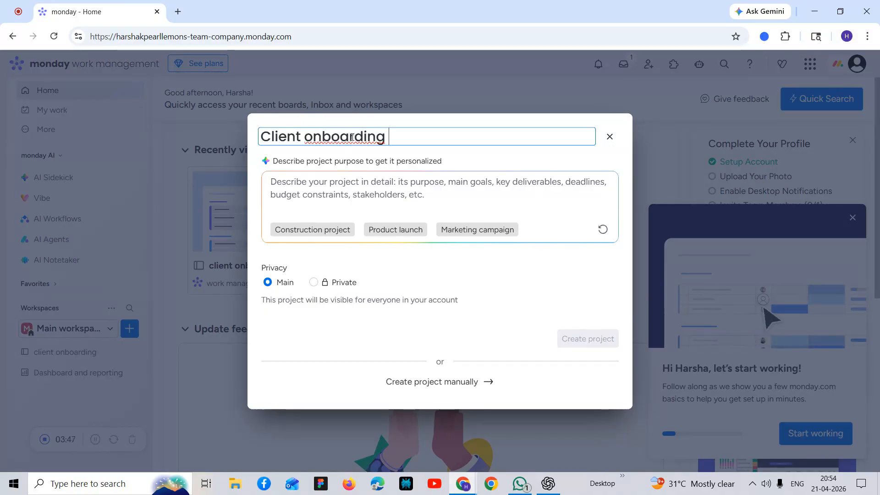
{"action": "type", "text": " chec"}
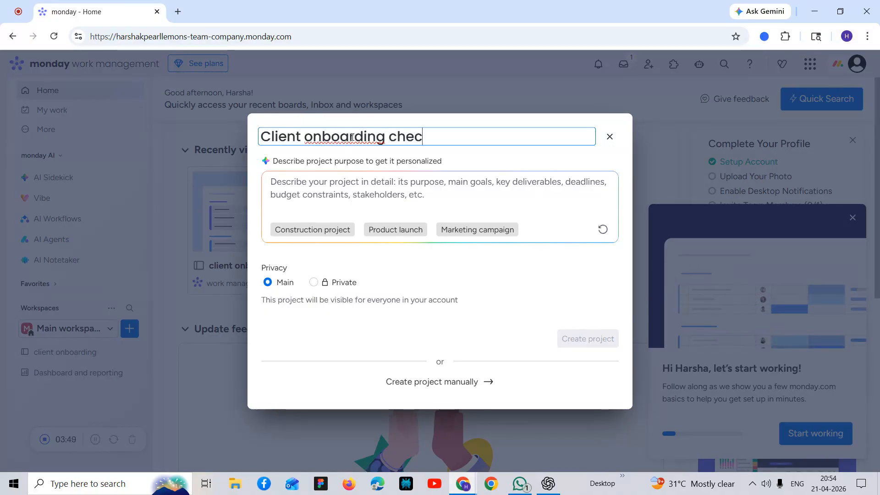
{"action": "type", "text": "klist"}
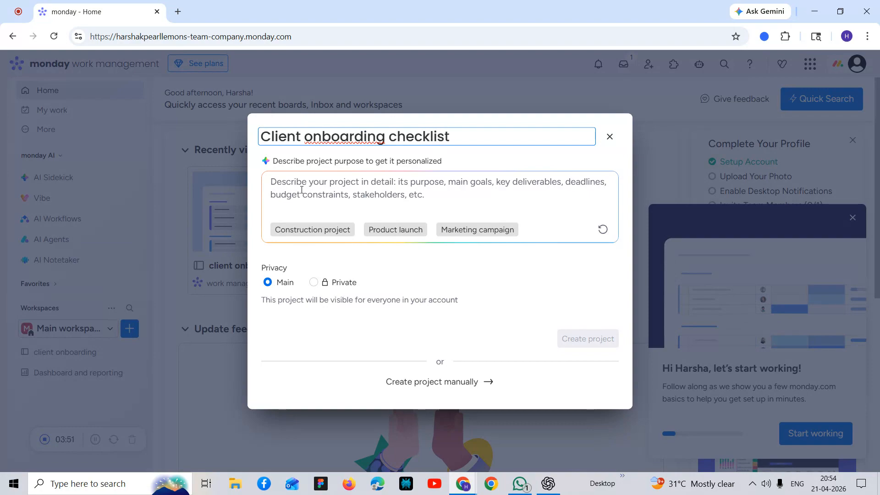
{"action": "left_click", "coordinate": [345, 229]}
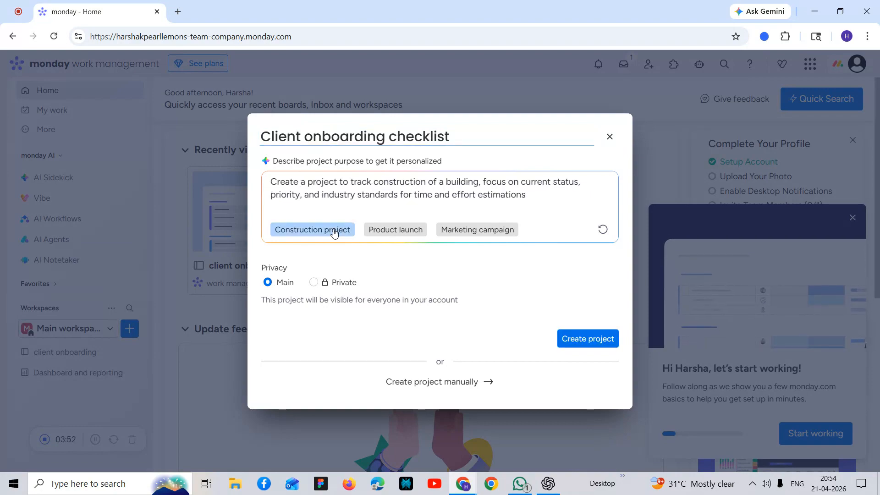
{"action": "left_click", "coordinate": [420, 230]}
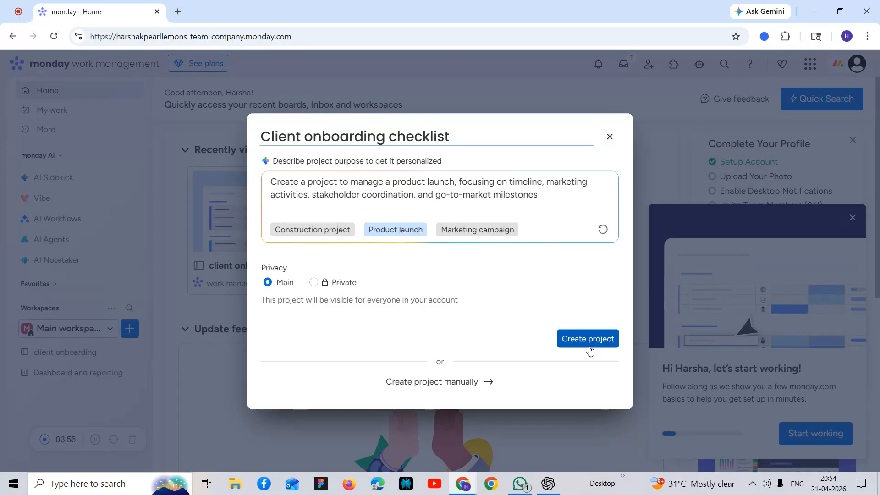
Create the project manually, keeping the name "New project", the Multi-level sub-tasks project template and Main privacy
{"action": "left_click", "coordinate": [478, 385]}
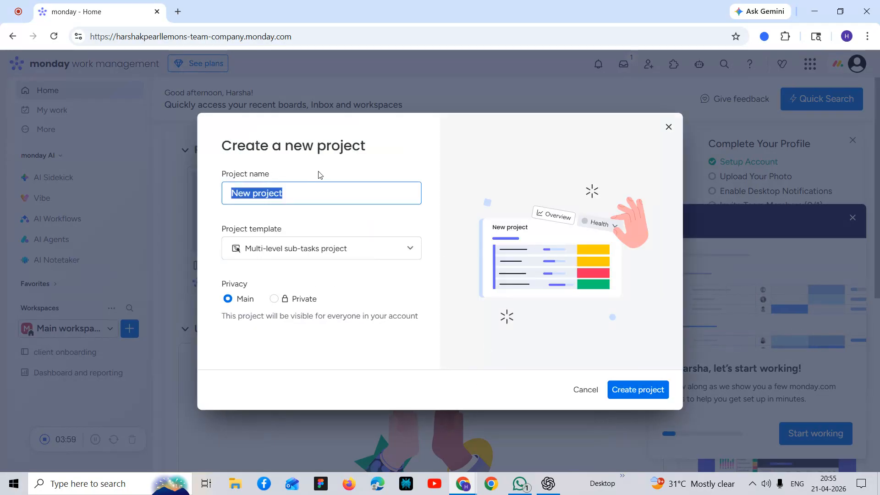
{"action": "left_click", "coordinate": [635, 399]}
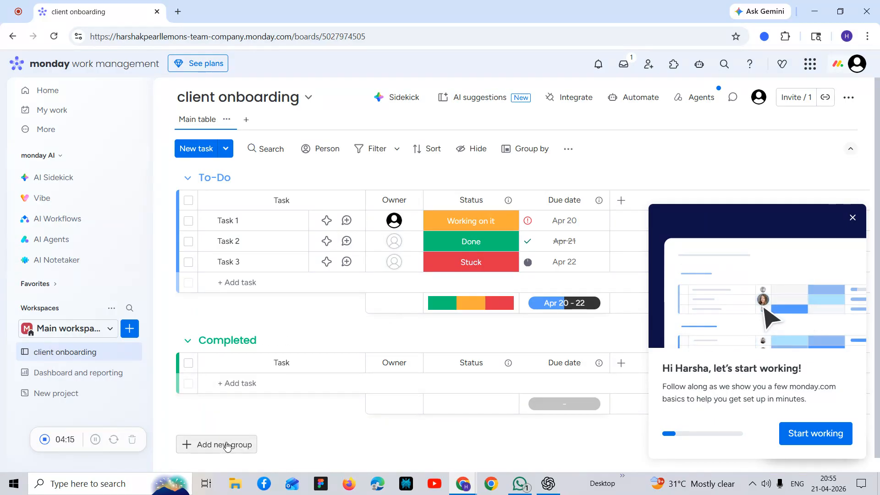
Look over the column types offered for the client onboarding board and dismiss the getting-started pop-up
{"action": "left_click", "coordinate": [230, 282]}
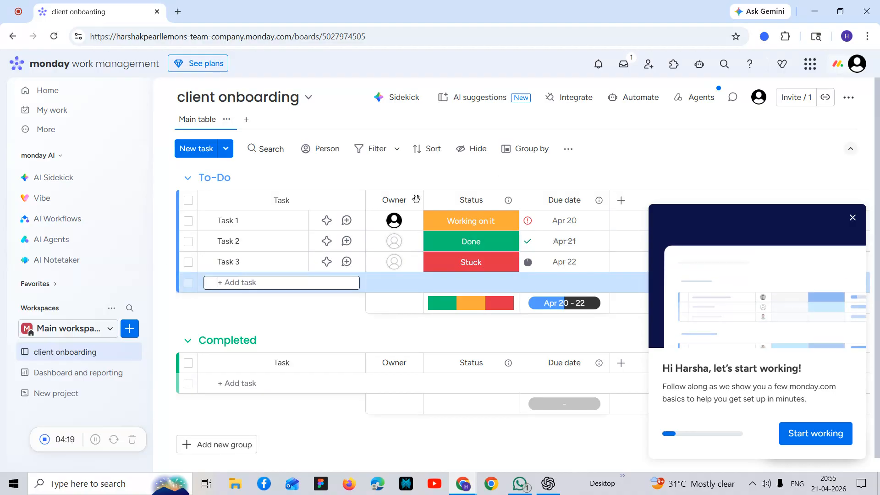
{"action": "left_click", "coordinate": [622, 363]}
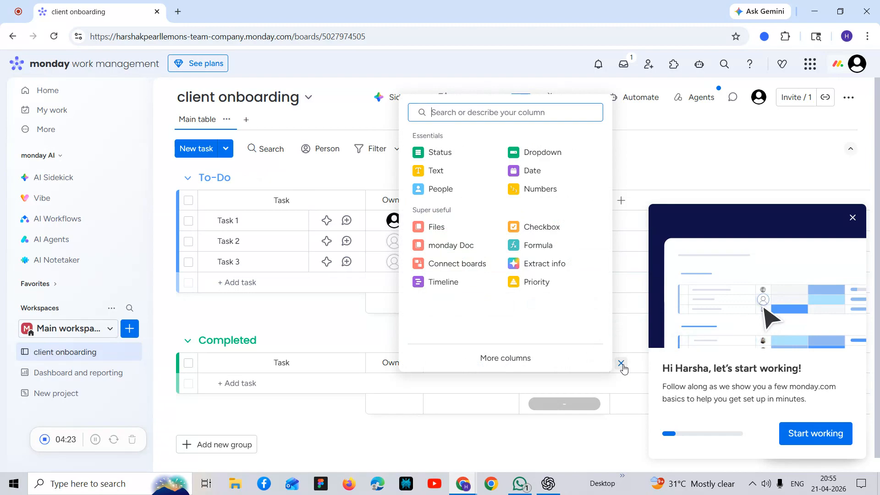
{"action": "left_click", "coordinate": [854, 218]}
{"action": "scroll", "coordinate": [638, 243], "scroll_direction": "down", "scroll_amount": 1}
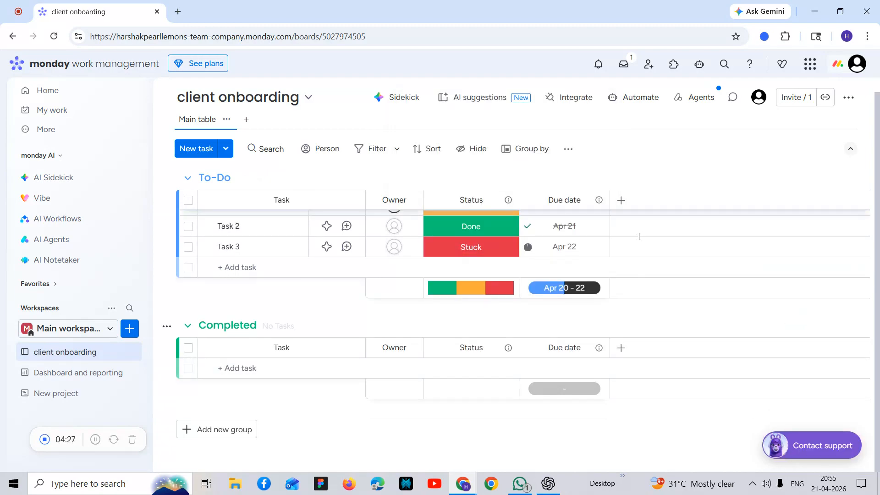
Add a new group to the client onboarding board and check the Status column's options without changing them
{"action": "left_click", "coordinate": [233, 429]}
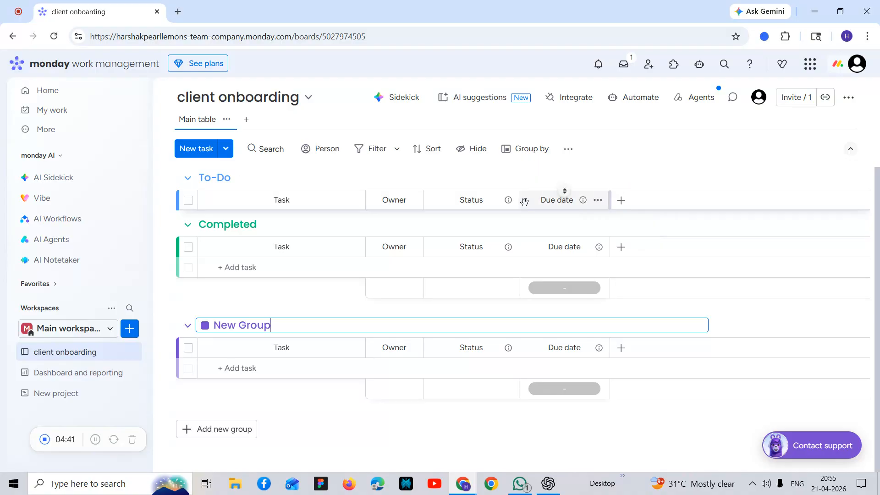
{"action": "left_click", "coordinate": [492, 200]}
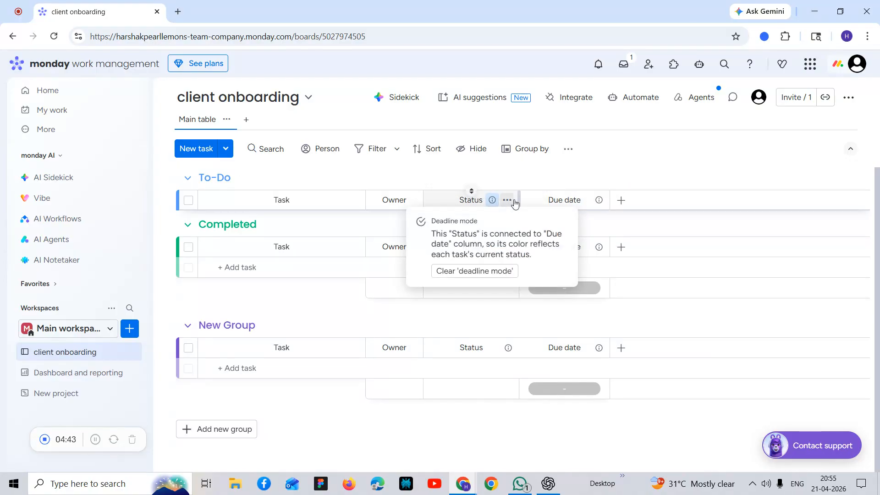
{"action": "left_click", "coordinate": [514, 202]}
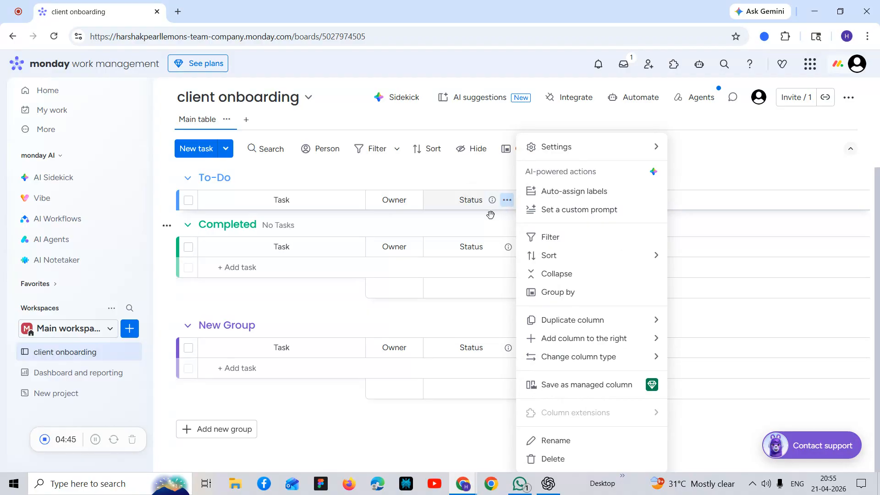
{"action": "left_click", "coordinate": [472, 210]}
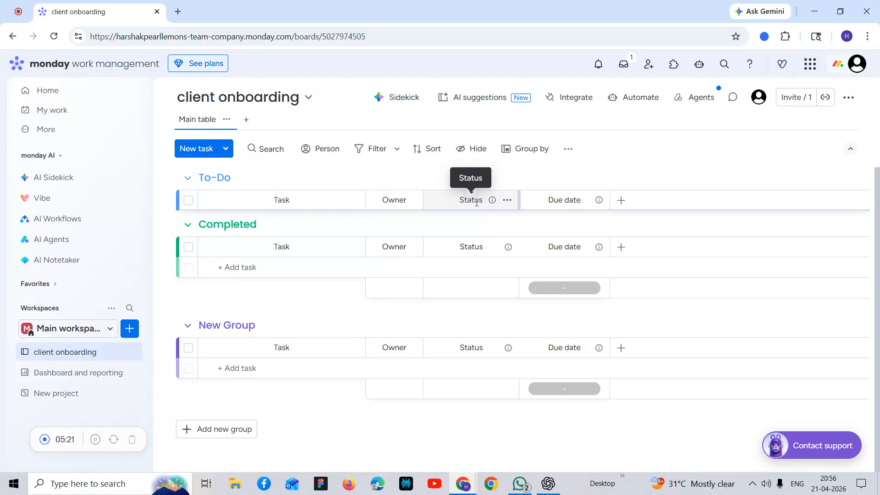
Search Google for "lemplates" in a new browser tab and open the LemPlates website
{"action": "left_click", "coordinate": [179, 11]}
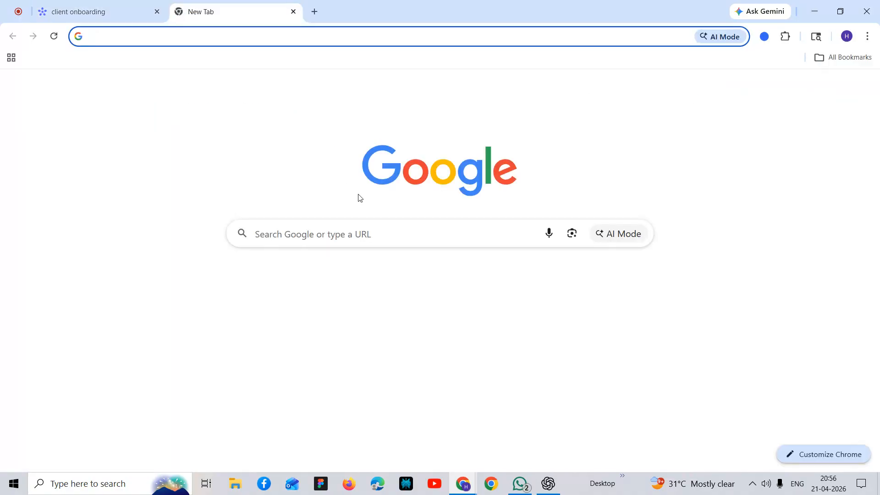
{"action": "left_click", "coordinate": [315, 236]}
{"action": "type", "text": "lemplates"}
{"action": "key", "text": "Return"}
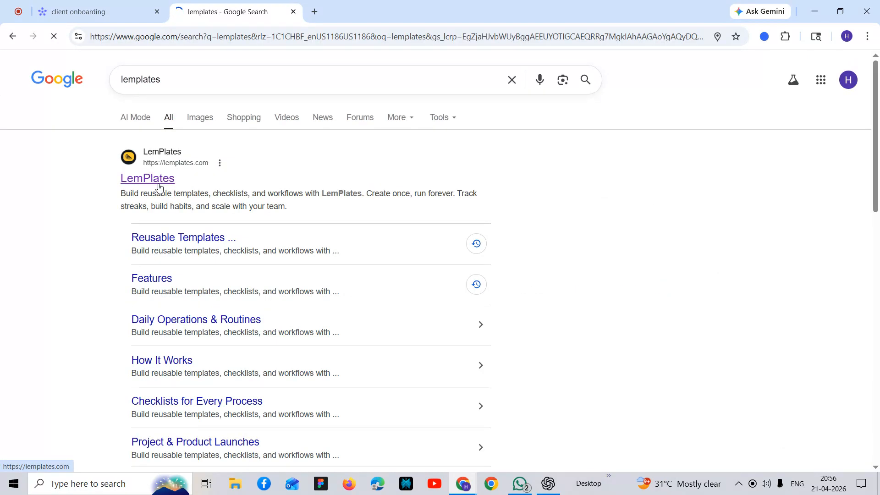
{"action": "left_click", "coordinate": [143, 184]}
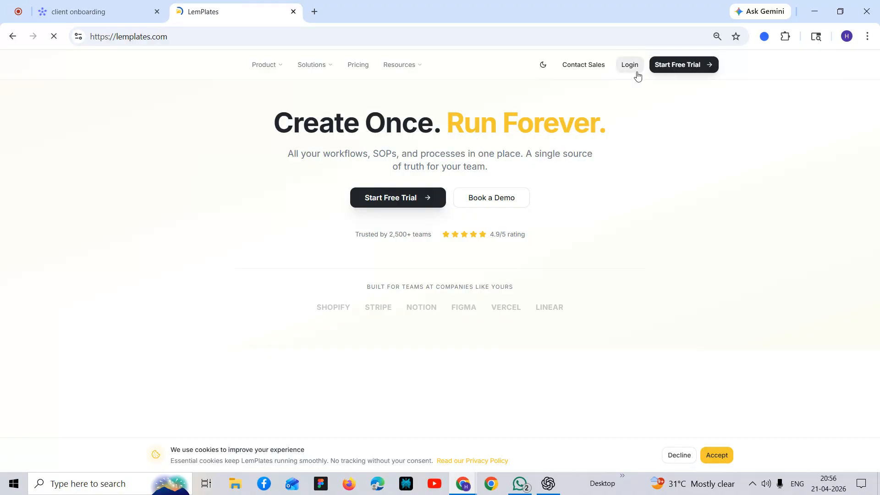
Sign in to LemPlates with the Google account and start a new template from scratch
{"action": "left_click", "coordinate": [636, 71]}
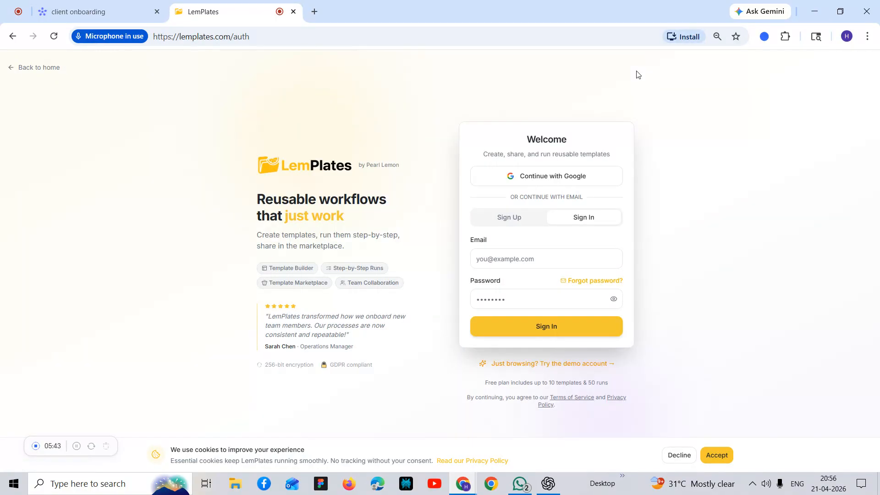
{"action": "left_click", "coordinate": [544, 175]}
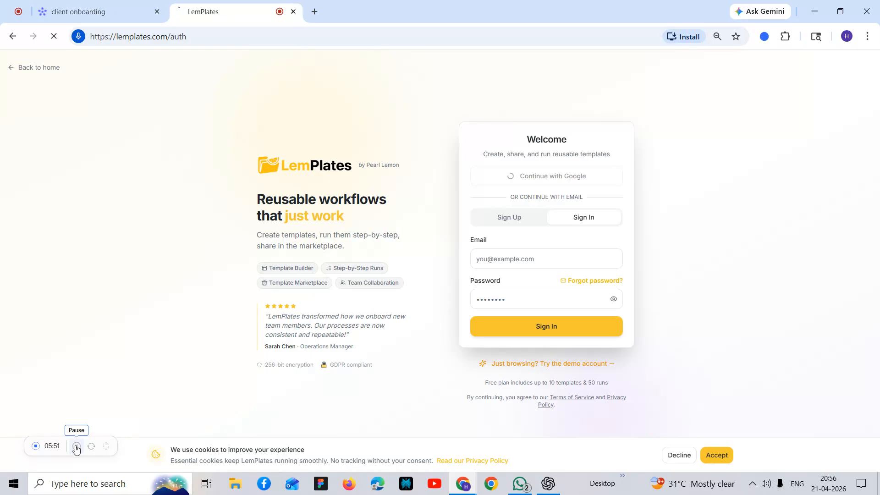
{"action": "left_click", "coordinate": [88, 90]}
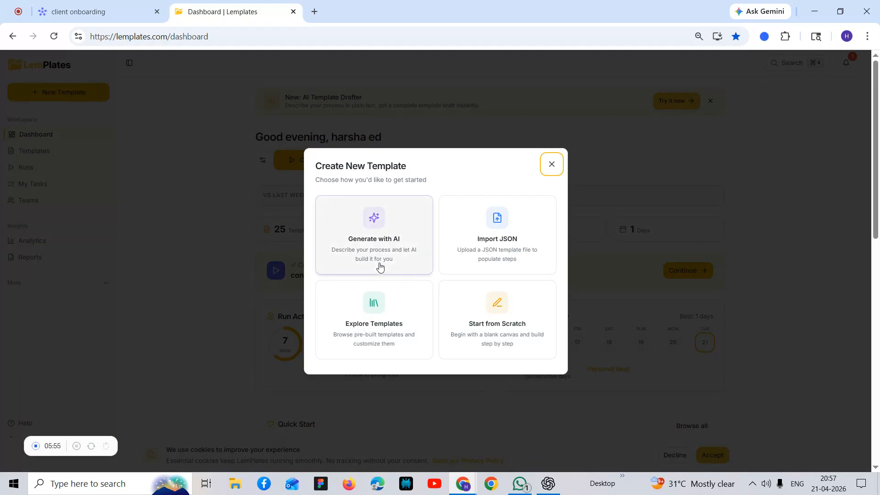
{"action": "left_click", "coordinate": [481, 301]}
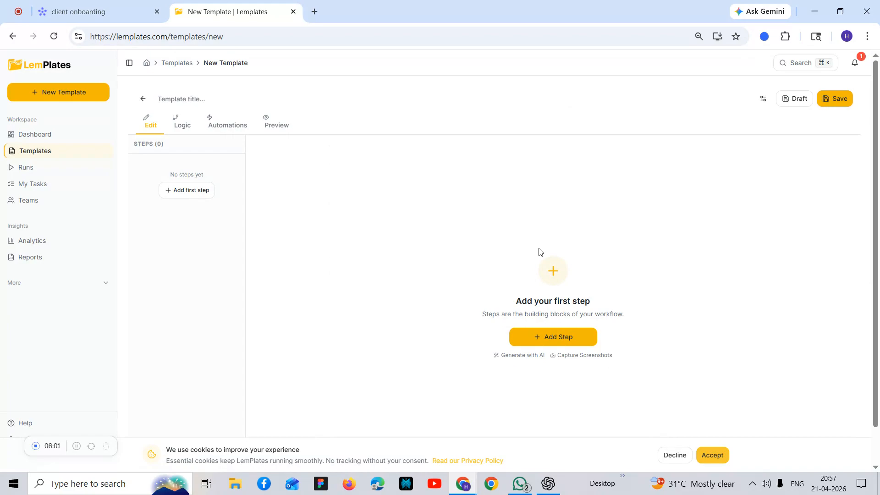
Title the template "Client onboarding checklist" and add its first step
{"action": "left_click", "coordinate": [194, 104]}
{"action": "type", "text": "Cli"}
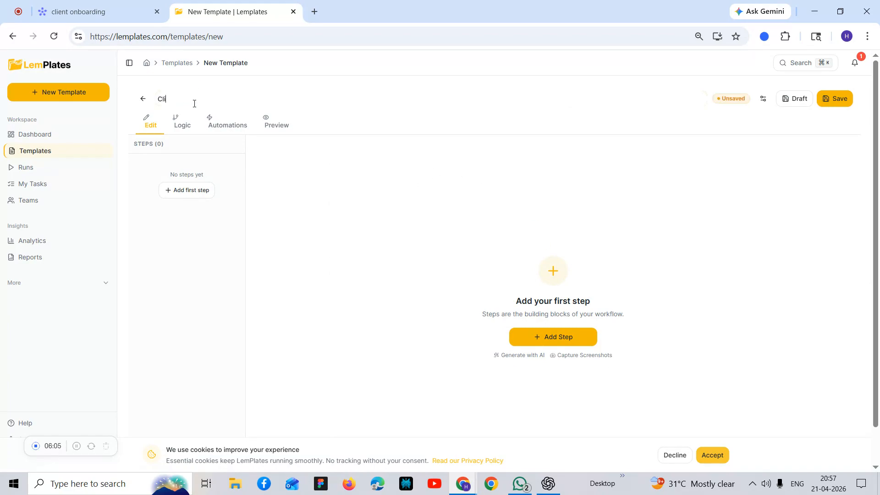
{"action": "type", "text": "ent onboarding checklist"}
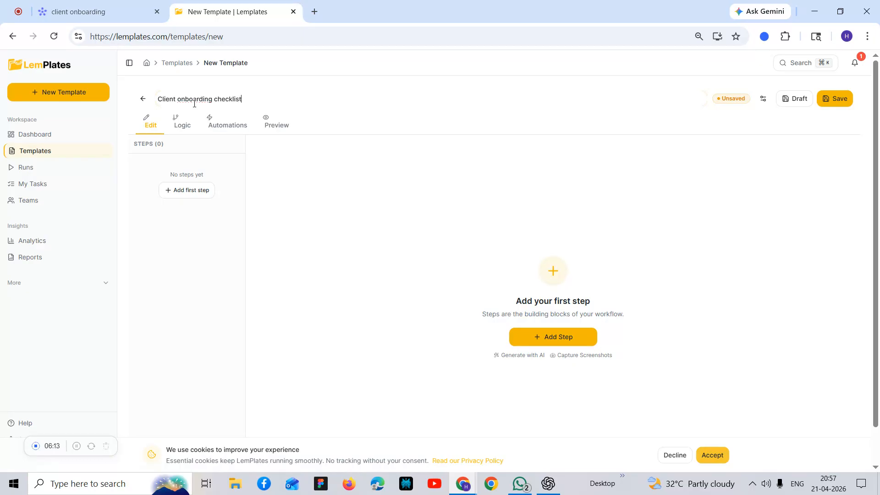
{"action": "left_click", "coordinate": [533, 340]}
{"action": "left_click", "coordinate": [390, 224]}
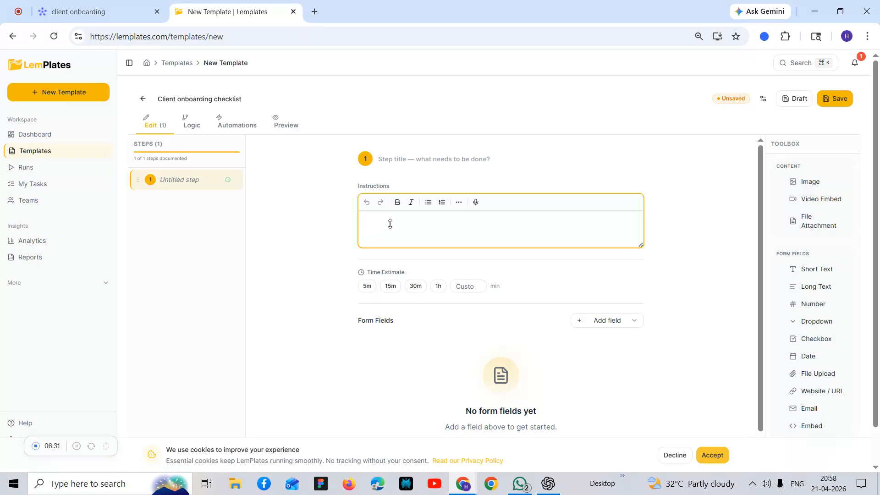
Try to save the template, and title its first step "collect client details"
{"action": "left_click", "coordinate": [842, 99]}
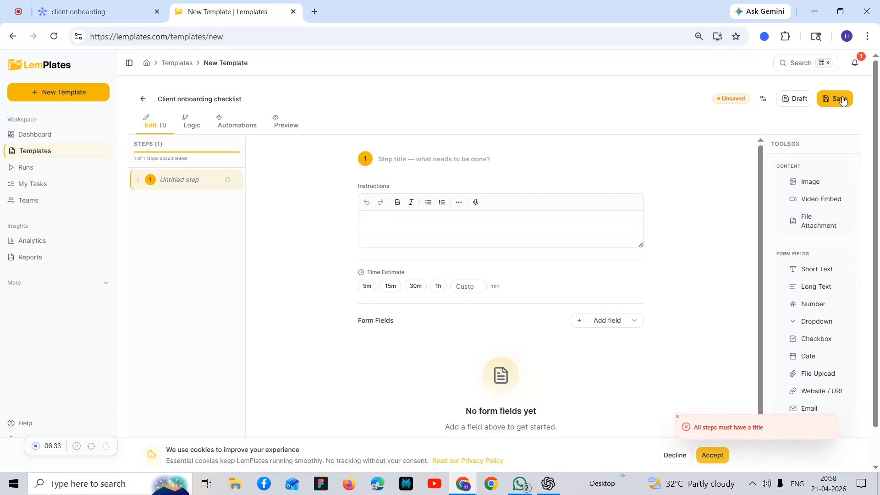
{"action": "left_click", "coordinate": [396, 212]}
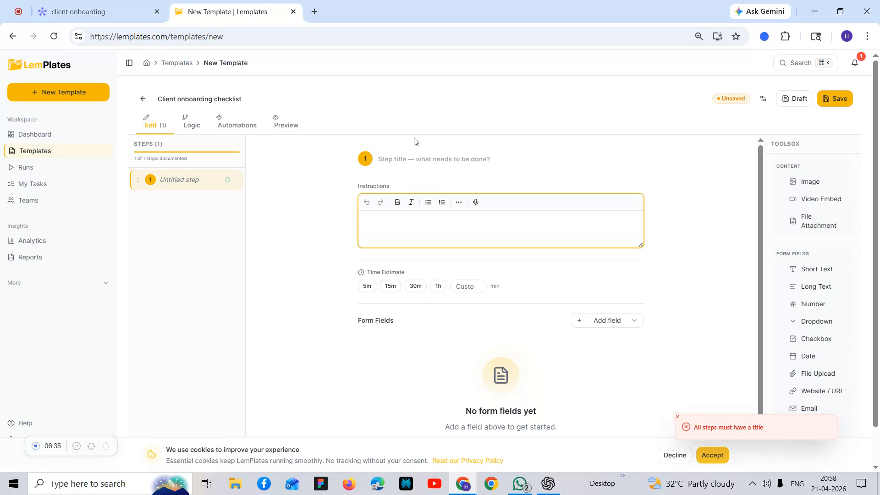
{"action": "left_click", "coordinate": [398, 159]}
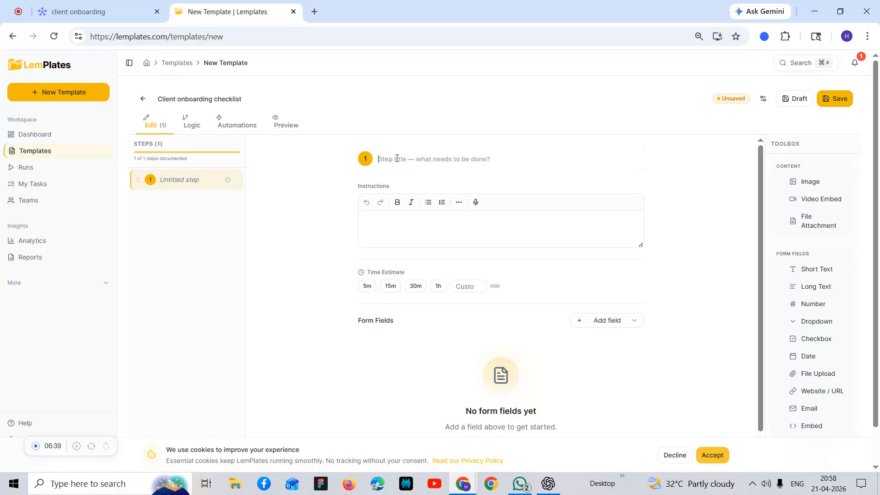
{"action": "type", "text": "ci"}
{"action": "key", "text": "BackSpace"}
{"action": "type", "text": "ollec"}
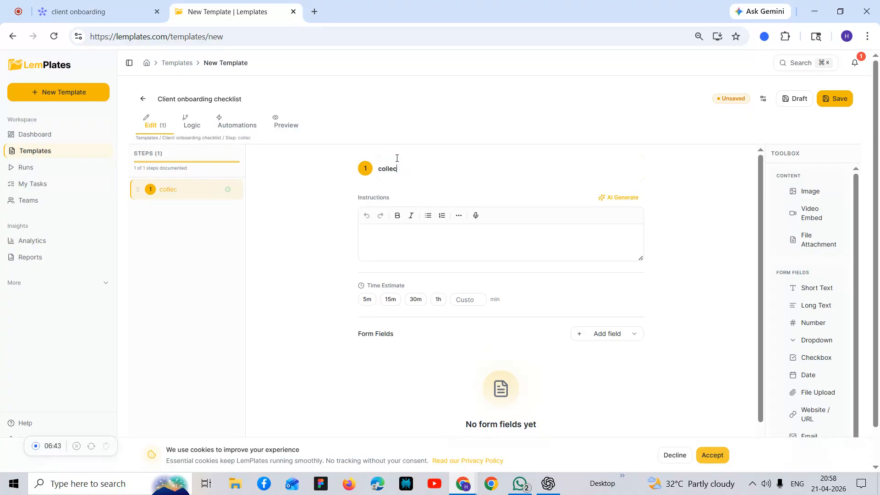
{"action": "type", "text": "t client details"}
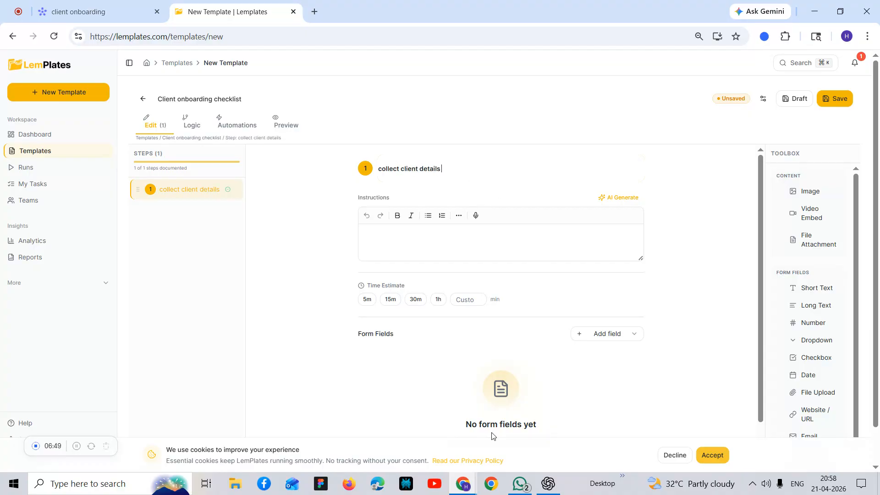
Add a Long Text form field to the "collect client details" step, leaving its label untitled
{"action": "scroll", "coordinate": [494, 434], "scroll_direction": "down", "scroll_amount": 1}
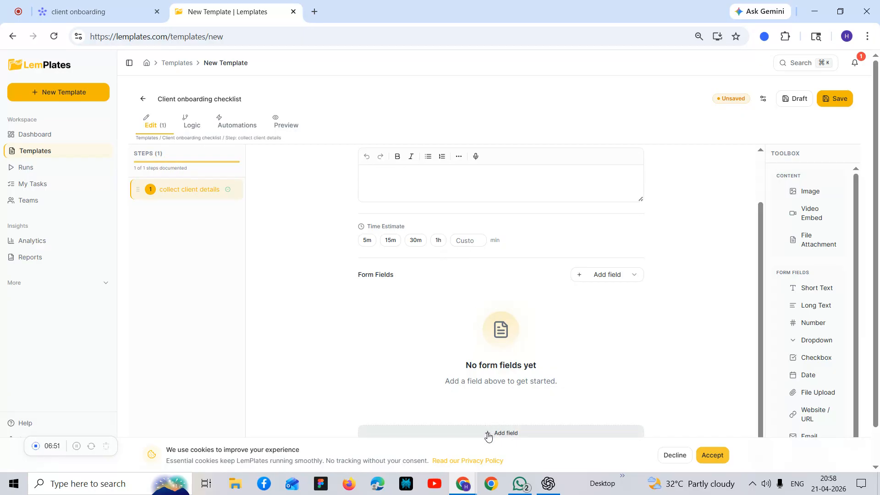
{"action": "left_click", "coordinate": [491, 432]}
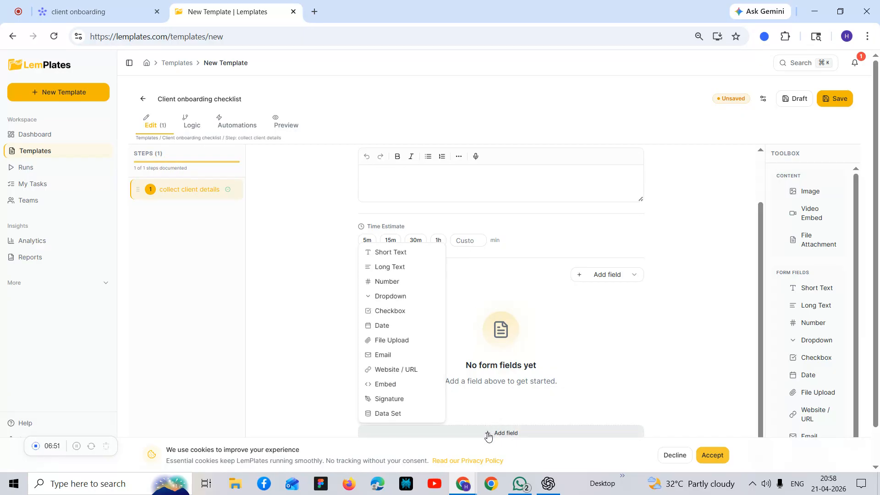
{"action": "left_click", "coordinate": [387, 269]}
{"action": "scroll", "coordinate": [539, 366], "scroll_direction": "down", "scroll_amount": 1}
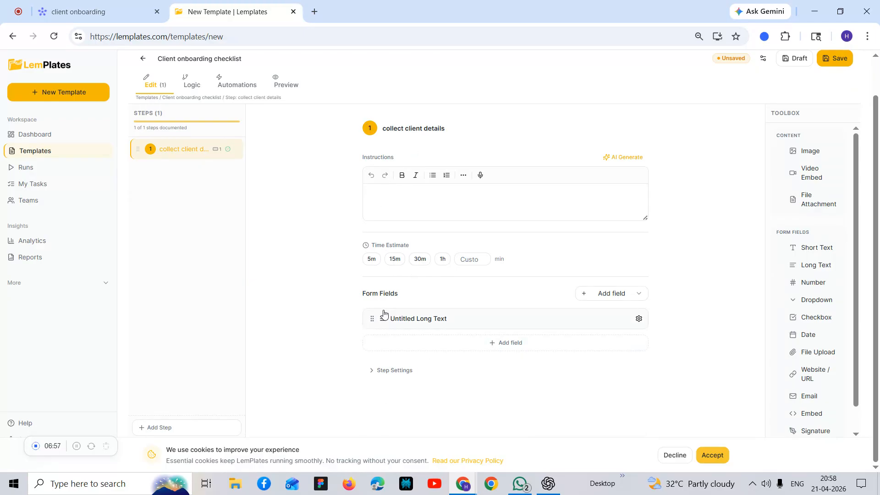
{"action": "left_click", "coordinate": [621, 297]}
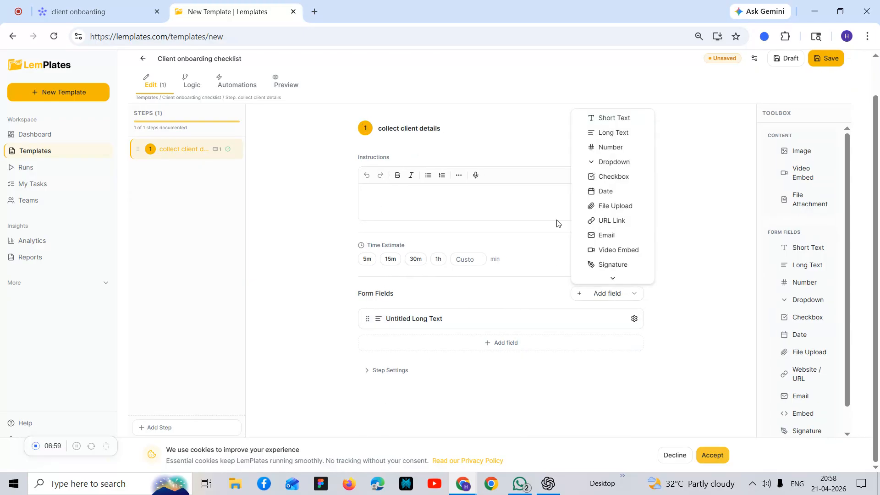
{"action": "left_click", "coordinate": [501, 197]}
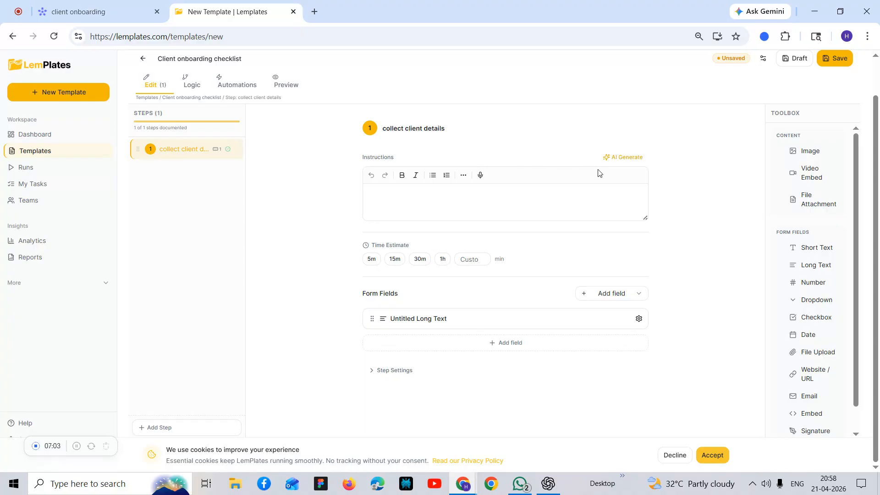
Save the template and start a run of it with the suggested title and Medium priority, dismissing the What's New pop-ups
{"action": "left_click", "coordinate": [839, 59]}
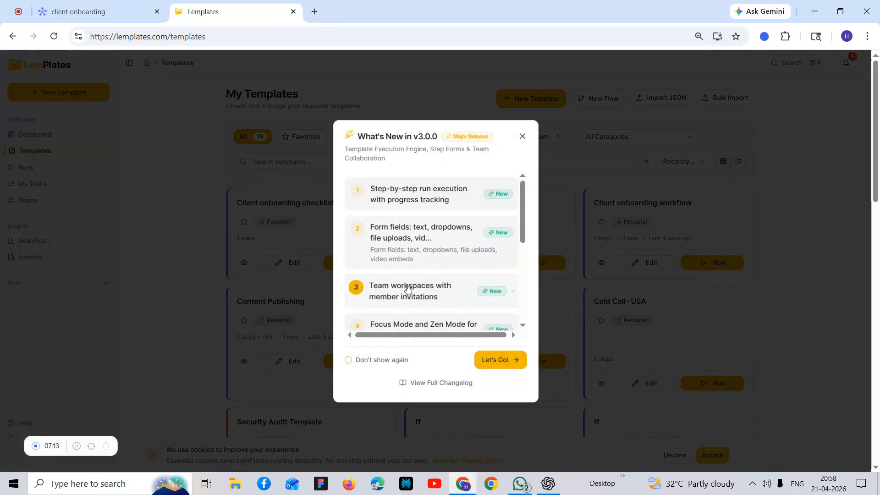
{"action": "left_click", "coordinate": [522, 136]}
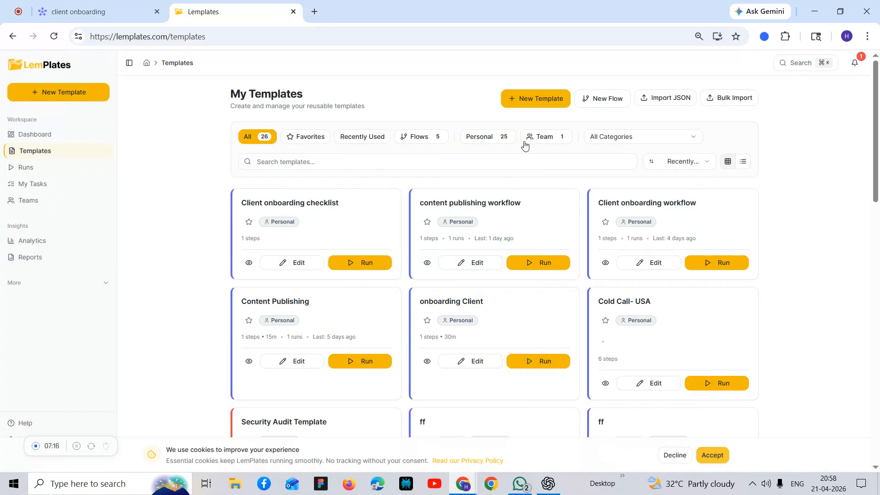
{"action": "left_click", "coordinate": [362, 263]}
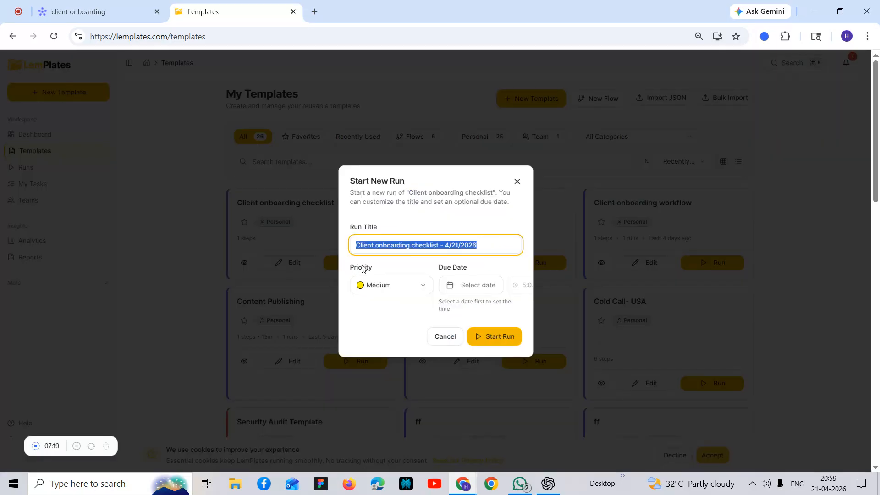
{"action": "left_click", "coordinate": [496, 337]}
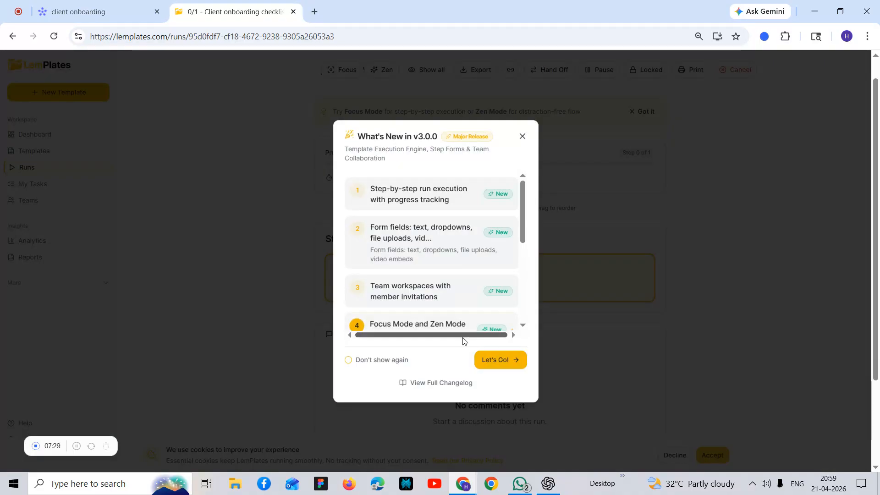
{"action": "left_click", "coordinate": [501, 360]}
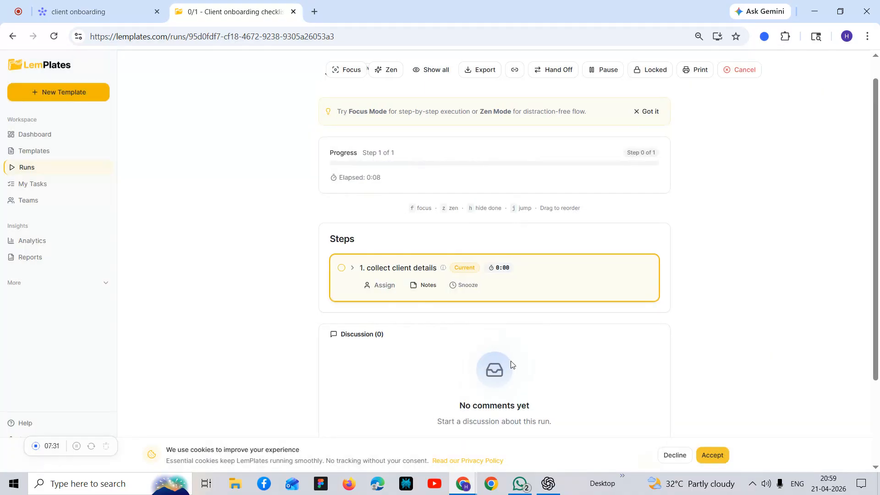